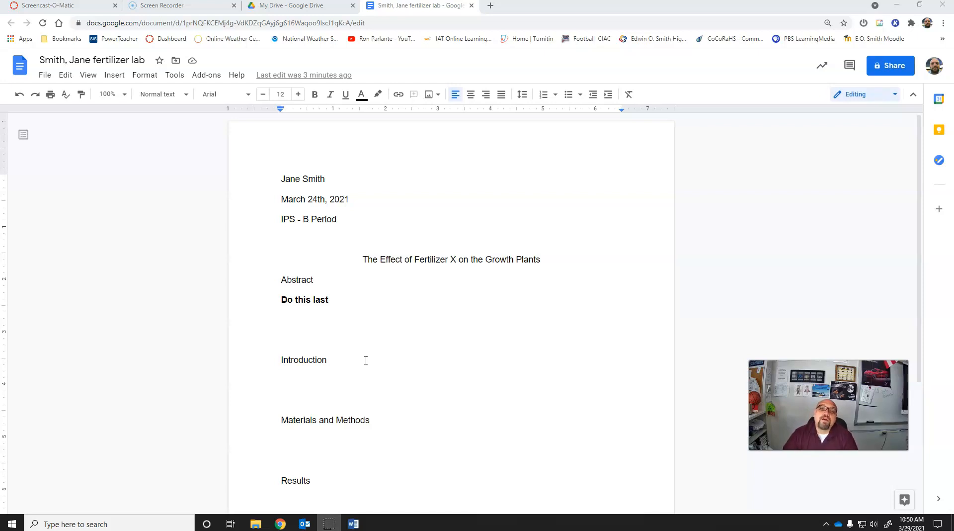
# Step: Insert a page break before the Results heading so that the section starts on a new page
pyautogui.scroll(-4, 388, 348)
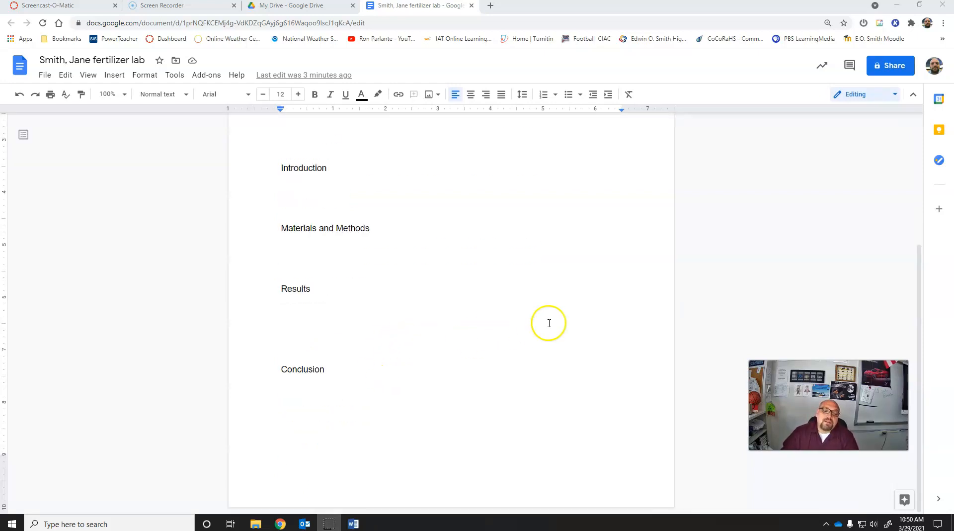
pyautogui.click(289, 273)
pyautogui.click(312, 267)
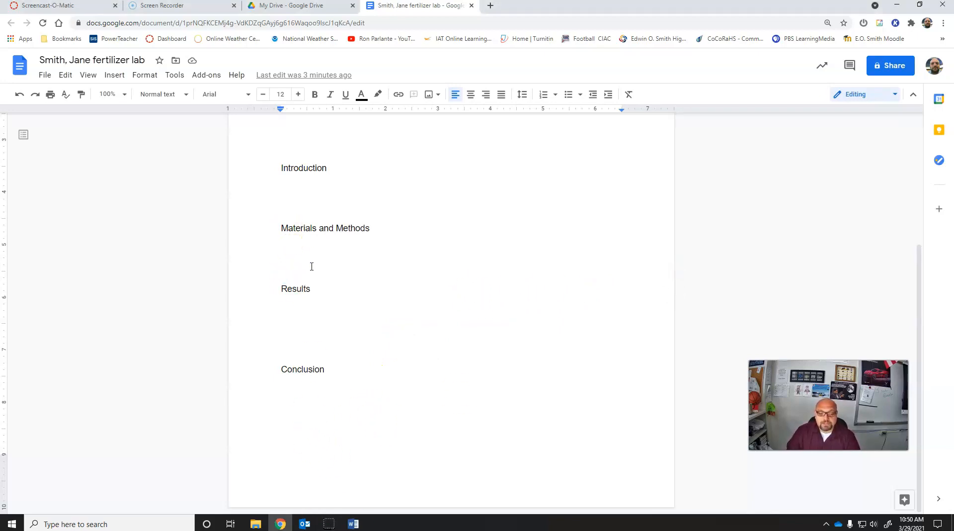
pyautogui.hotkey('ctrl', 'Return')
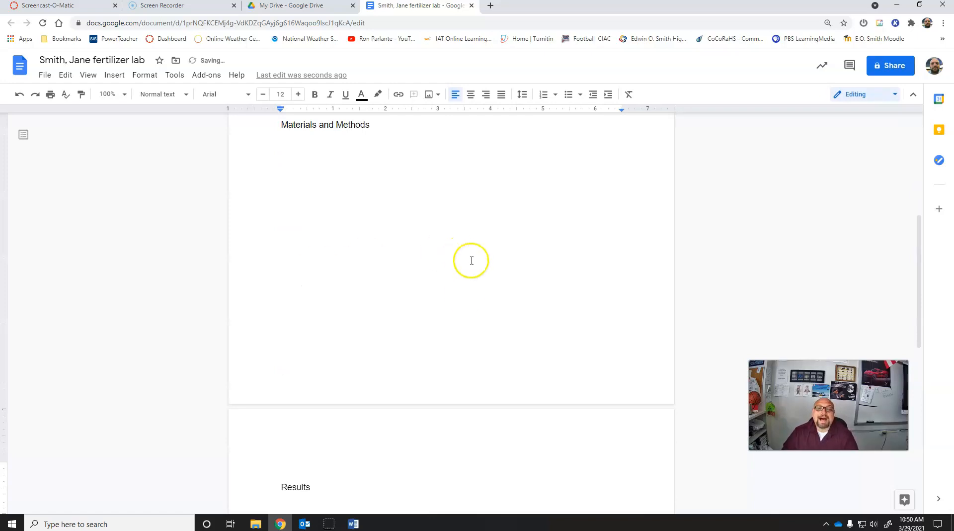
# Step: Remove the blank space above the Results heading on the new page
pyautogui.scroll(-3, 457, 254)
pyautogui.click(281, 342)
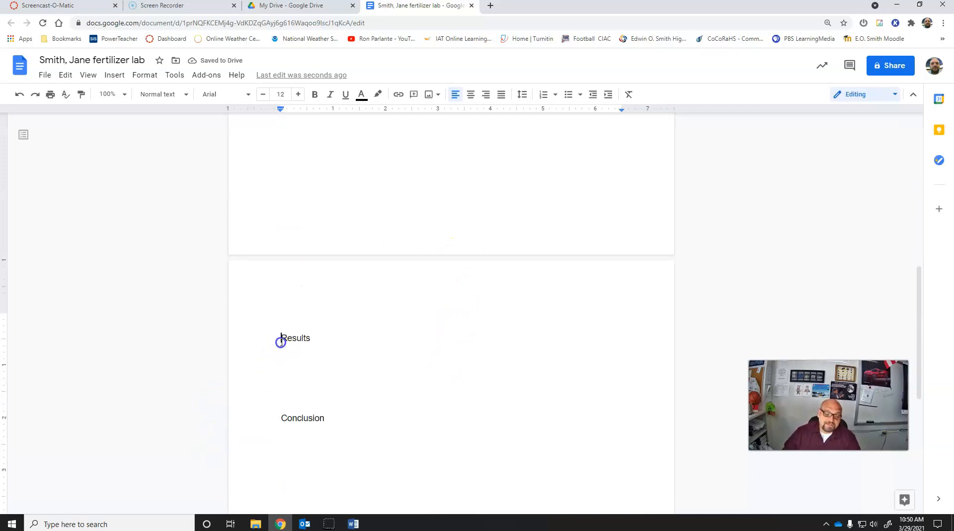
pyautogui.press('BackSpace')
pyautogui.press('BackSpace')
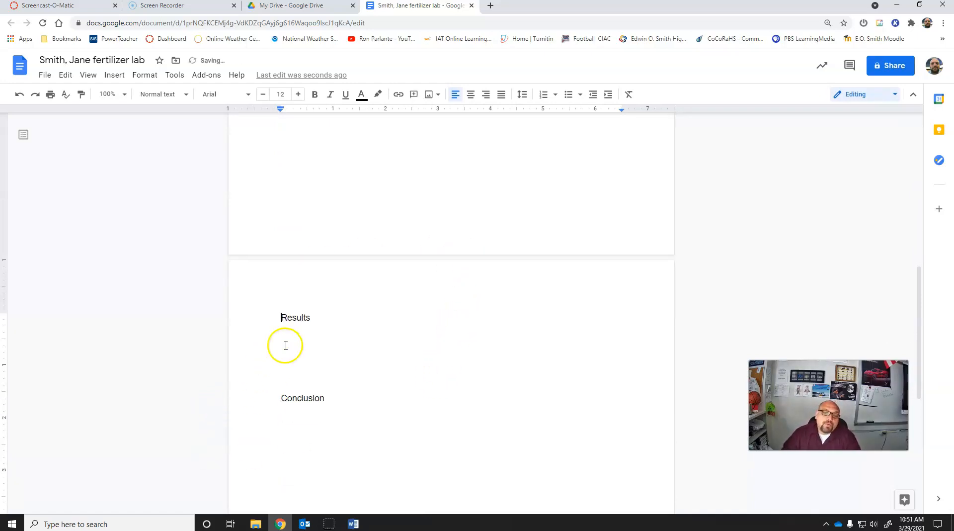
# Step: Add a new line under the Results heading and insert a table with 2 columns and 6 rows
pyautogui.scroll(1, 291, 346)
pyautogui.click(323, 377)
pyautogui.press('Return')
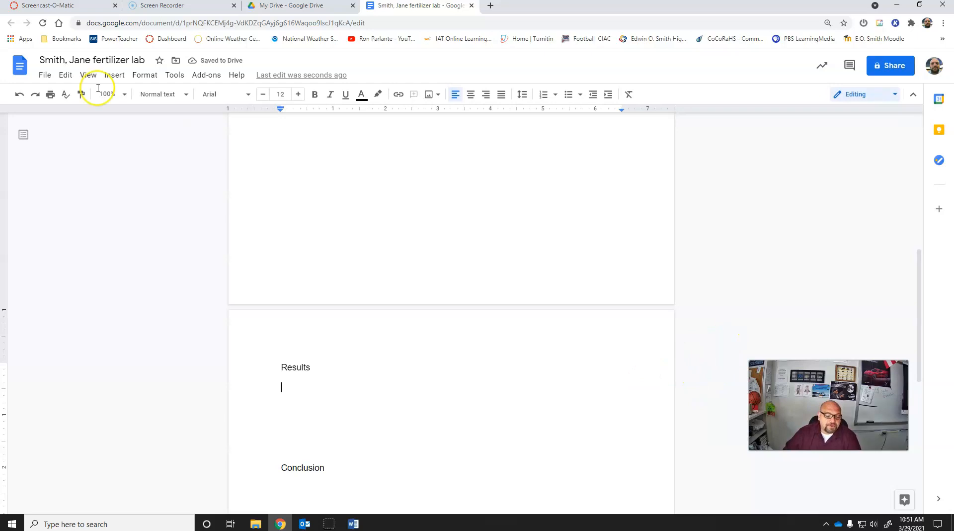
pyautogui.click(115, 75)
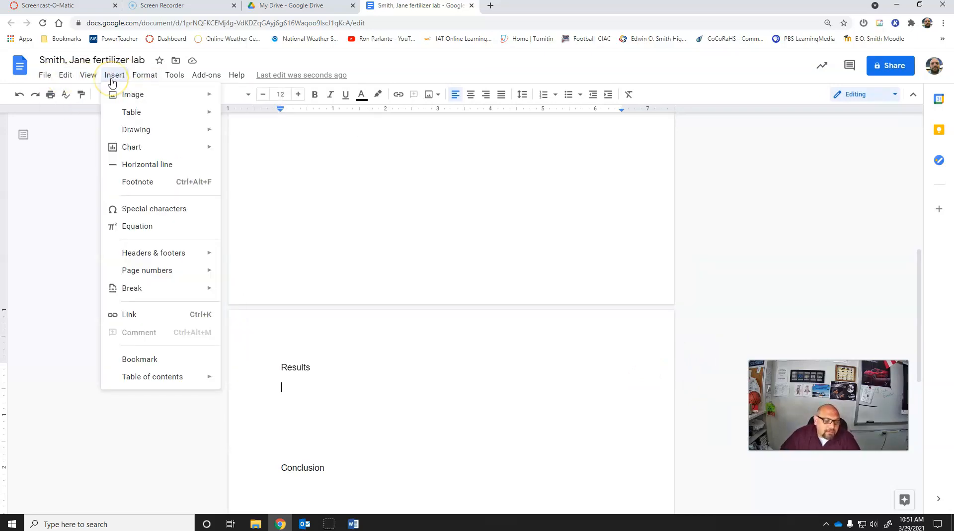
pyautogui.moveTo(147, 110)
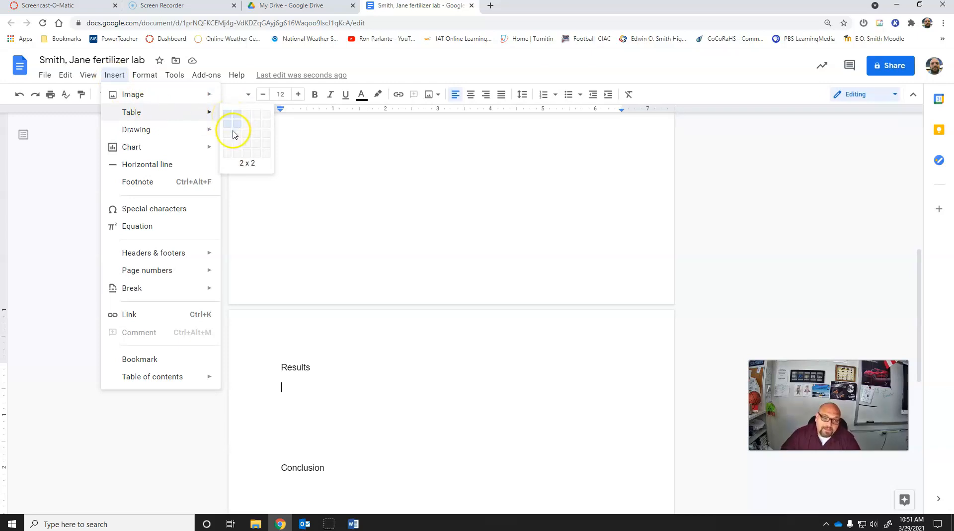
pyautogui.click(236, 164)
pyautogui.scroll(-2, 446, 375)
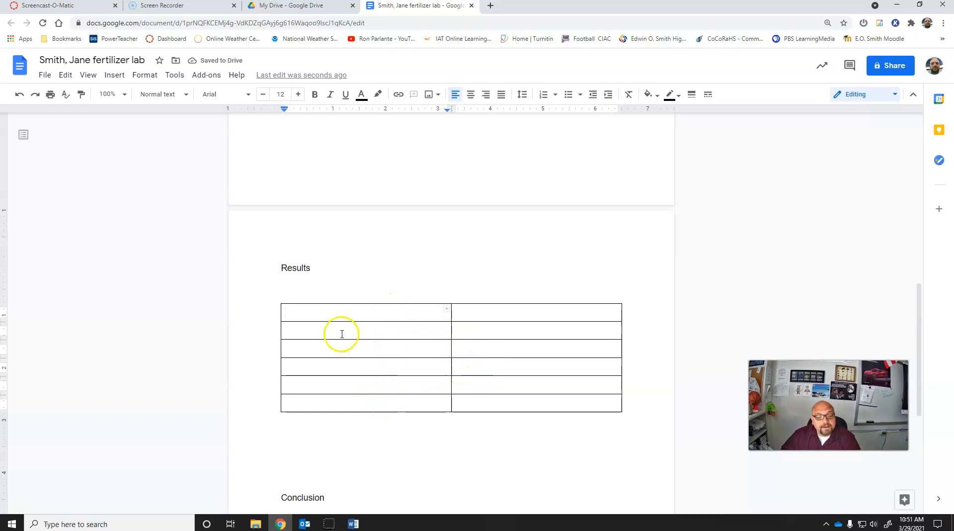
# Step: Merge the two cells of the table's first row and center the merged cell's text
pyautogui.moveTo(294, 311); pyautogui.dragTo(473, 316)
pyautogui.rightClick(473, 316)
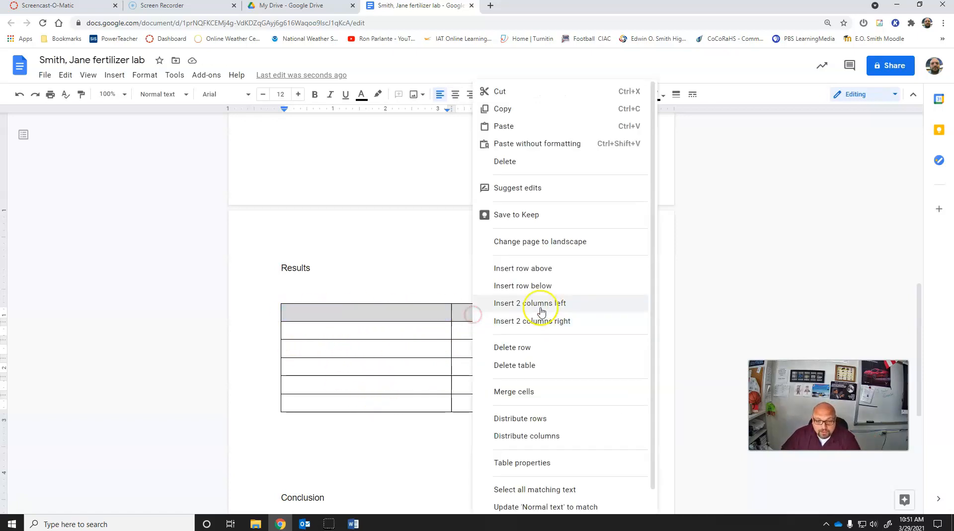
pyautogui.click(555, 393)
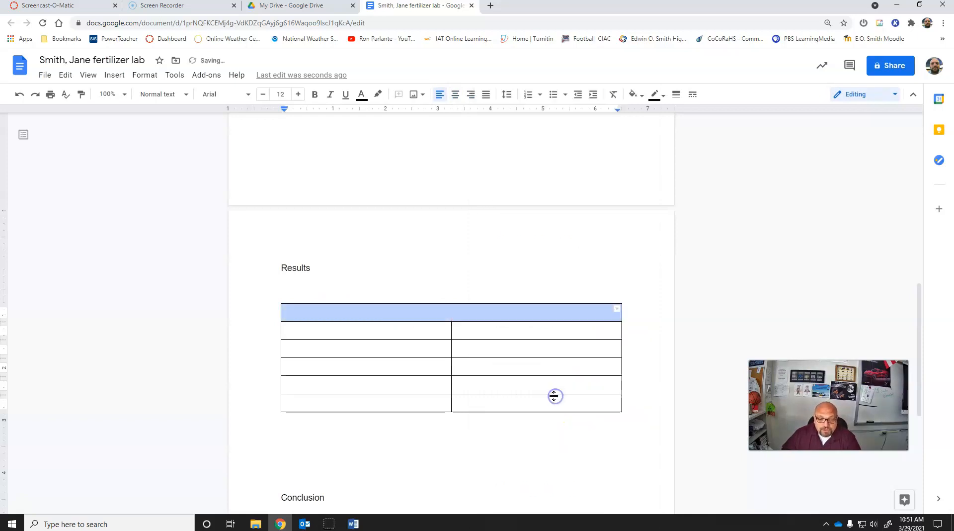
pyautogui.click(453, 315)
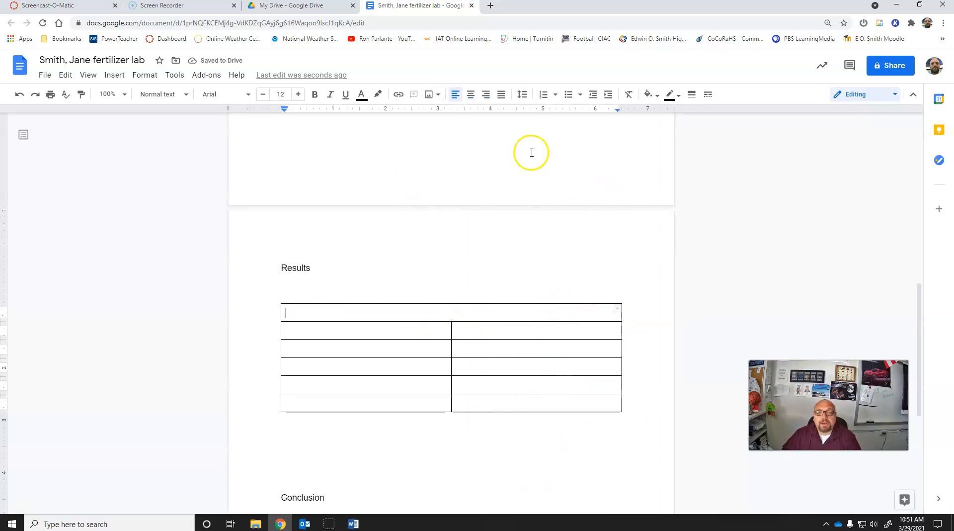
pyautogui.click(471, 95)
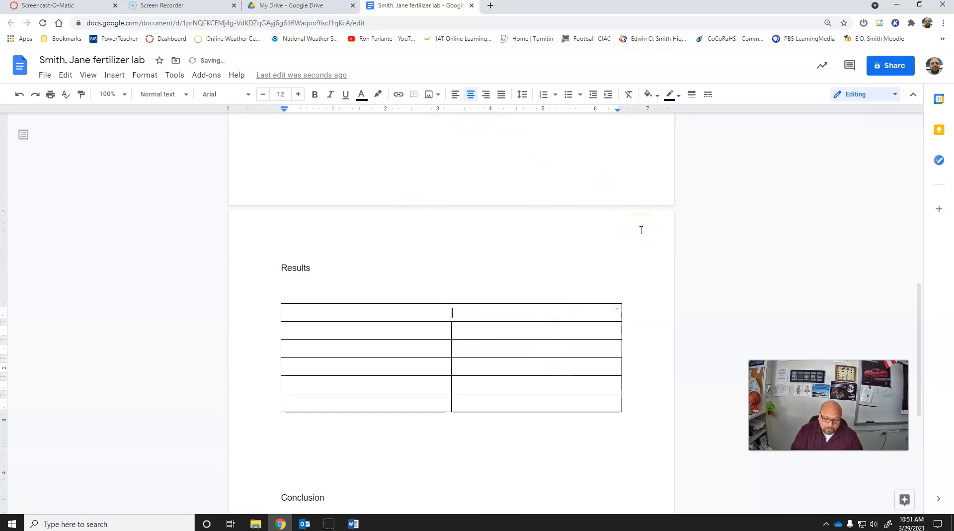
pyautogui.write('The Effect of Fer')
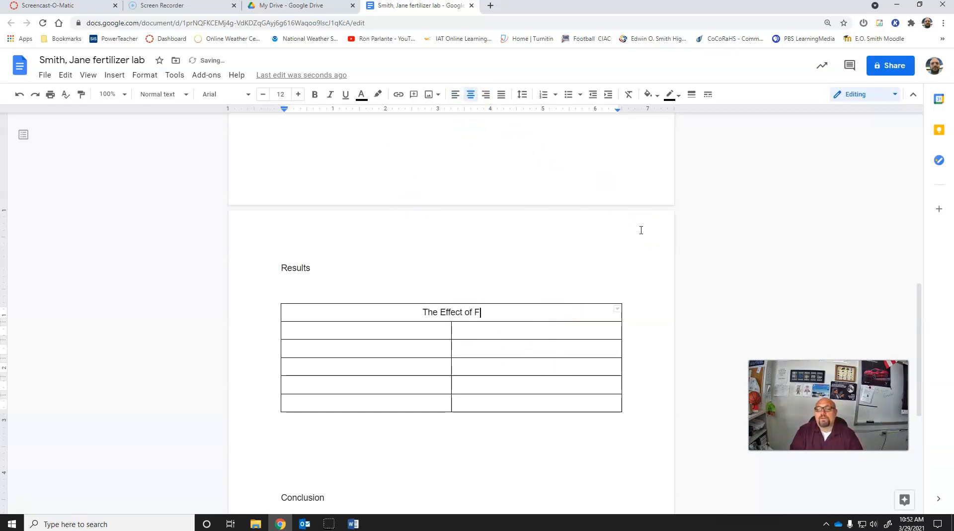
pyautogui.write('tiliz')
pyautogui.press('BackSpace')
pyautogui.press('BackSpace')
pyautogui.press('BackSpace')
pyautogui.press('BackSpace')
pyautogui.press('BackSpace')
pyautogui.press('BackSpace')
pyautogui.press('BackSpace')
pyautogui.press('BackSpace')
pyautogui.press('BackSpace')
pyautogui.press('BackSpace')
pyautogui.press('BackSpace')
pyautogui.press('BackSpace')
pyautogui.press('BackSpace')
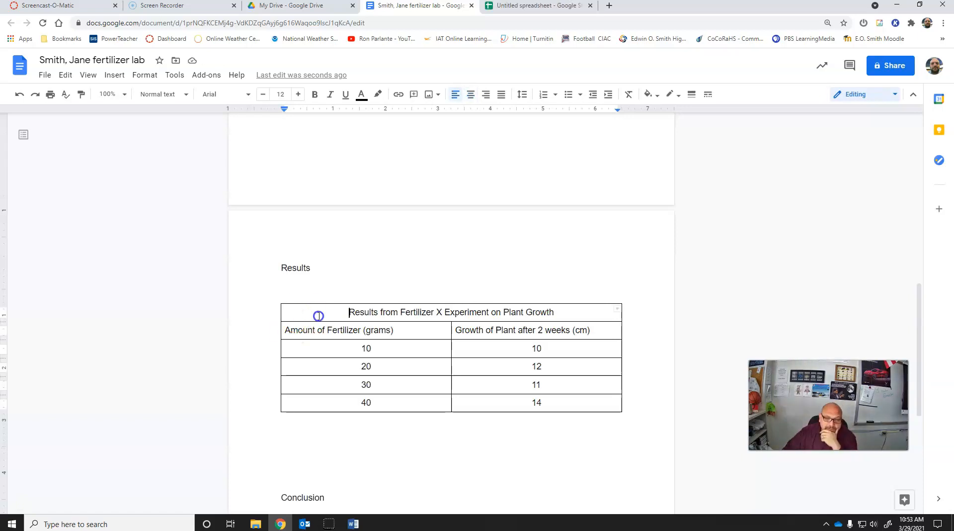
# Step: Copy the whole fertilizer results table and paste it into the blank Google Sheets spreadsheet starting at cell A1
pyautogui.moveTo(318, 315); pyautogui.dragTo(547, 396)
pyautogui.rightClick(517, 370)
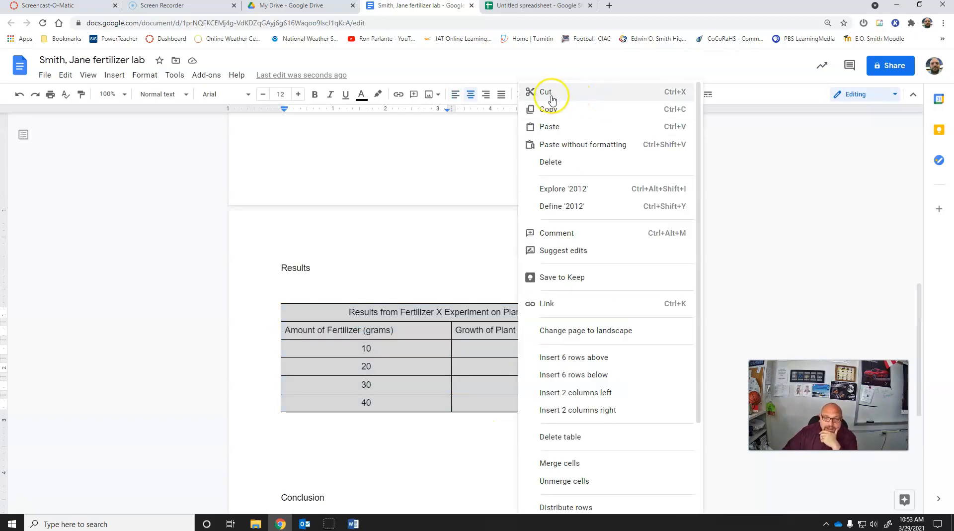
pyautogui.click(548, 110)
pyautogui.click(540, 15)
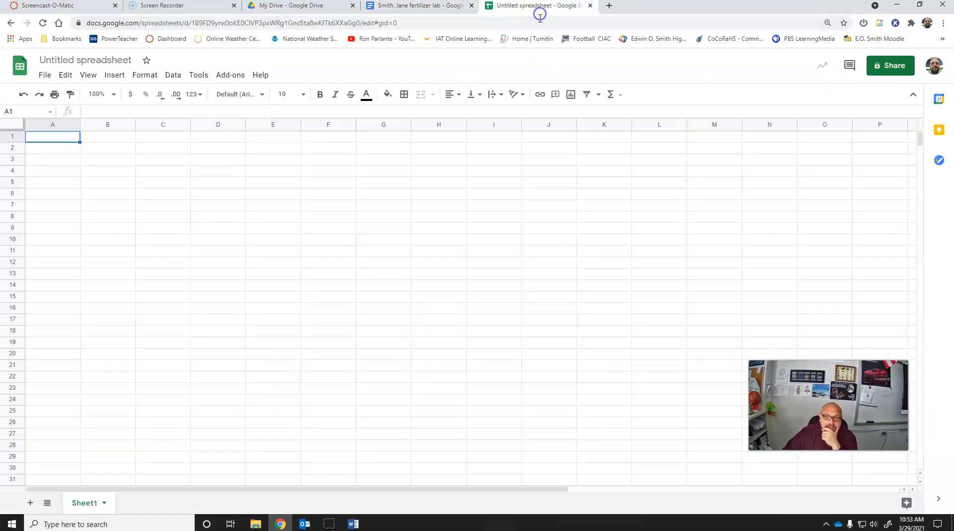
pyautogui.hotkey('ctrl', 'v')
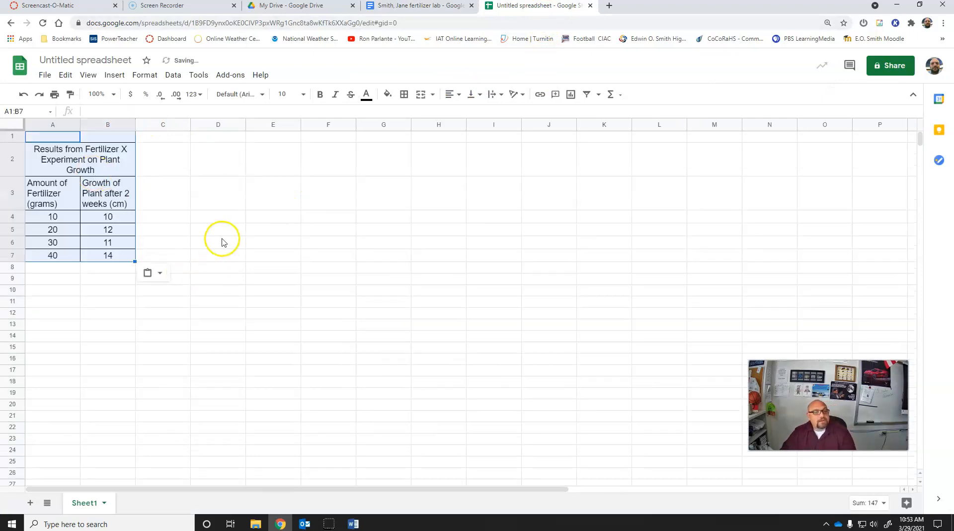
pyautogui.click(222, 242)
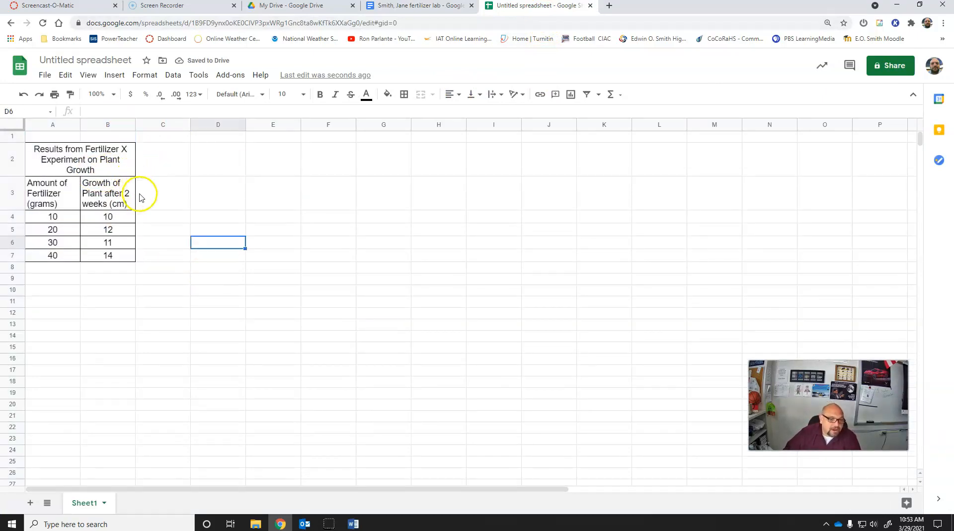
# Step: Insert a chart from the fertilizer amount and plant growth data in A3:B7, including the column headings
pyautogui.moveTo(47, 185); pyautogui.dragTo(113, 254)
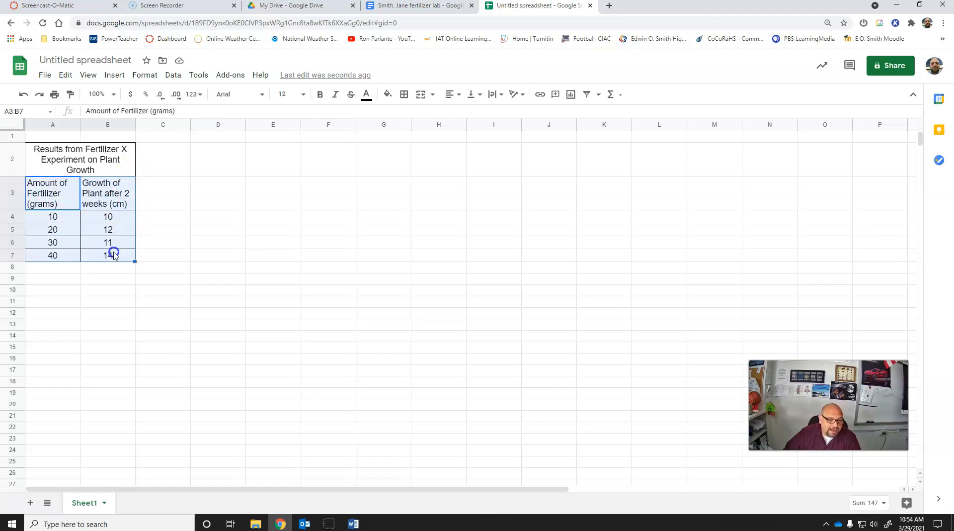
pyautogui.click(113, 75)
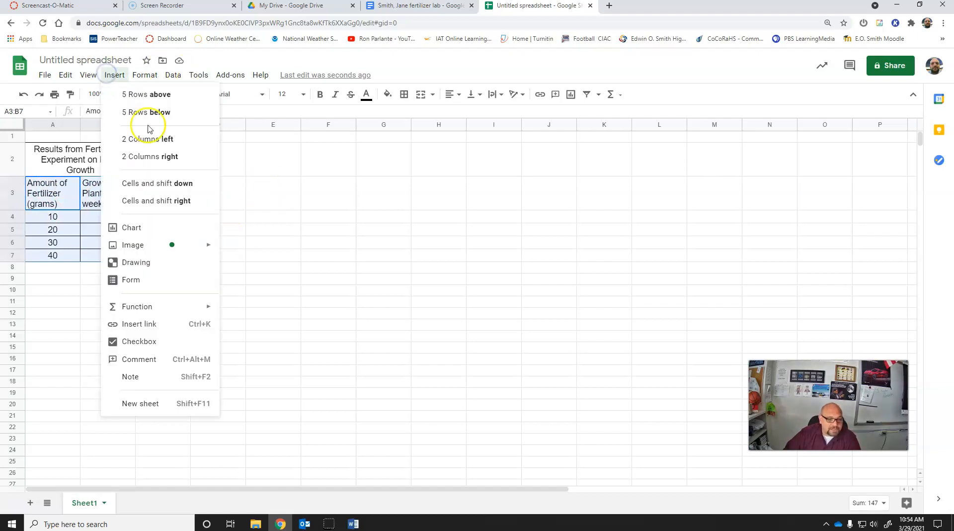
pyautogui.click(164, 228)
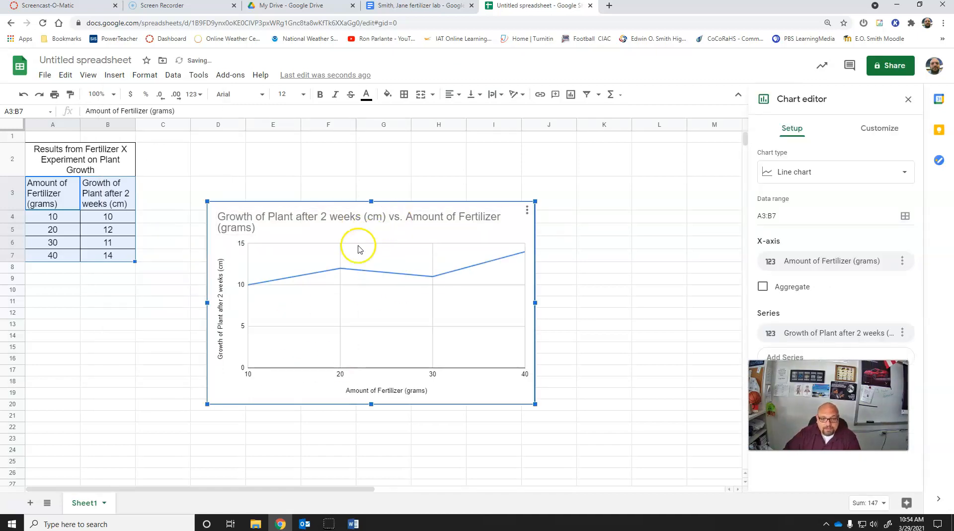
# Step: Change the chart type to Scatter chart and move the chart slightly up and to the right on the sheet
pyautogui.click(904, 172)
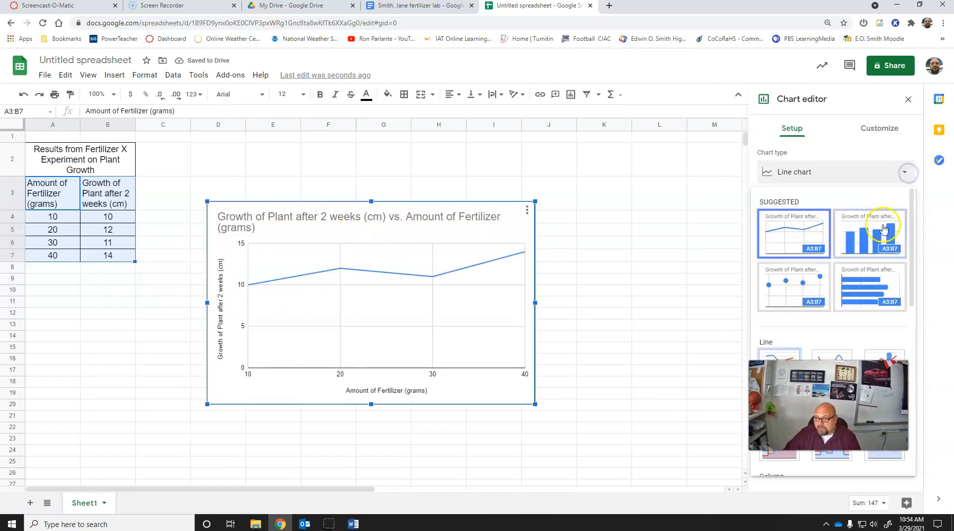
pyautogui.click(789, 296)
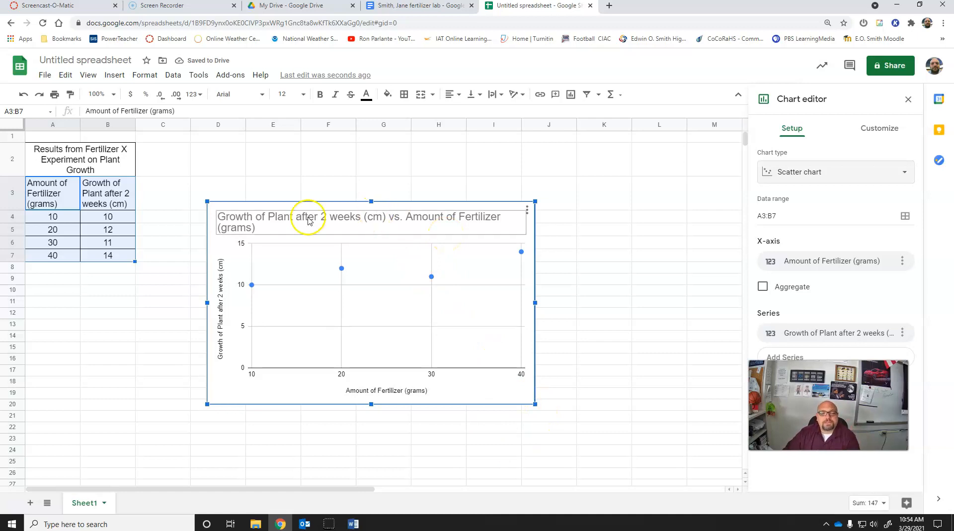
pyautogui.moveTo(327, 209); pyautogui.dragTo(371, 156)
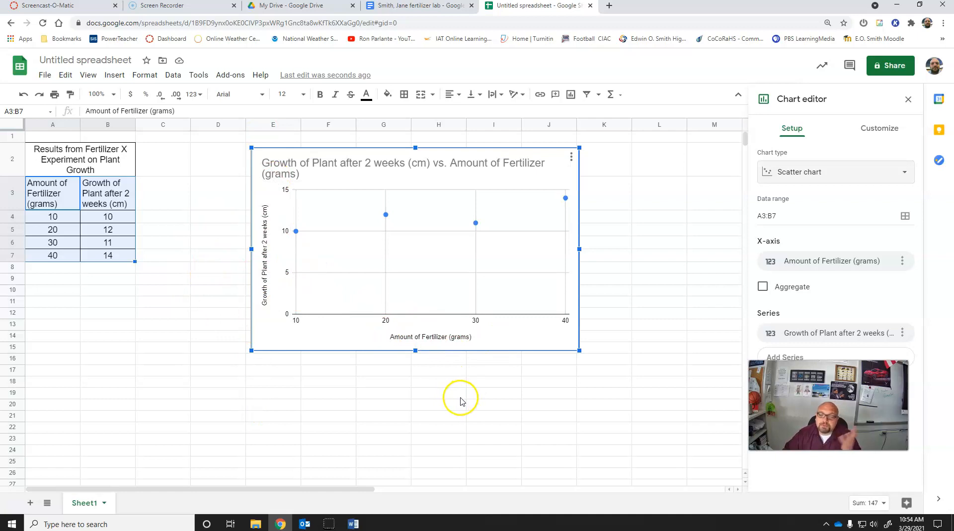
# Step: Add a trendline to the plant growth series of the scatter chart
pyautogui.click(876, 139)
pyautogui.click(771, 233)
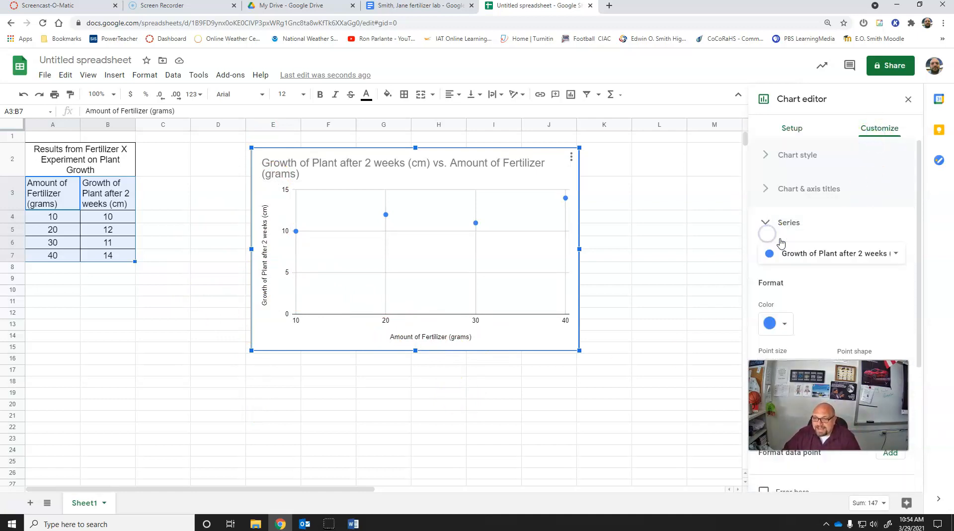
pyautogui.scroll(-4, 774, 238)
pyautogui.click(763, 339)
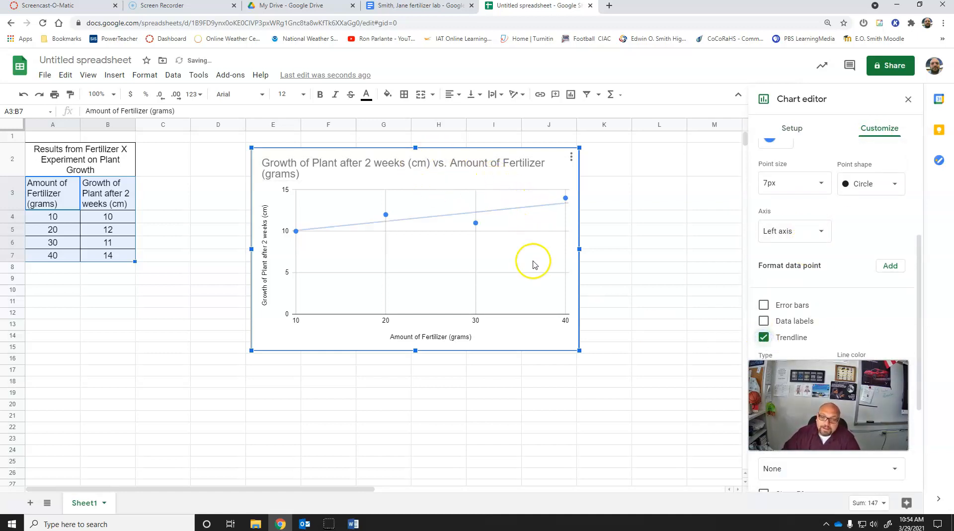
# Step: Copy the finished scatter chart from the spreadsheet
pyautogui.rightClick(476, 189)
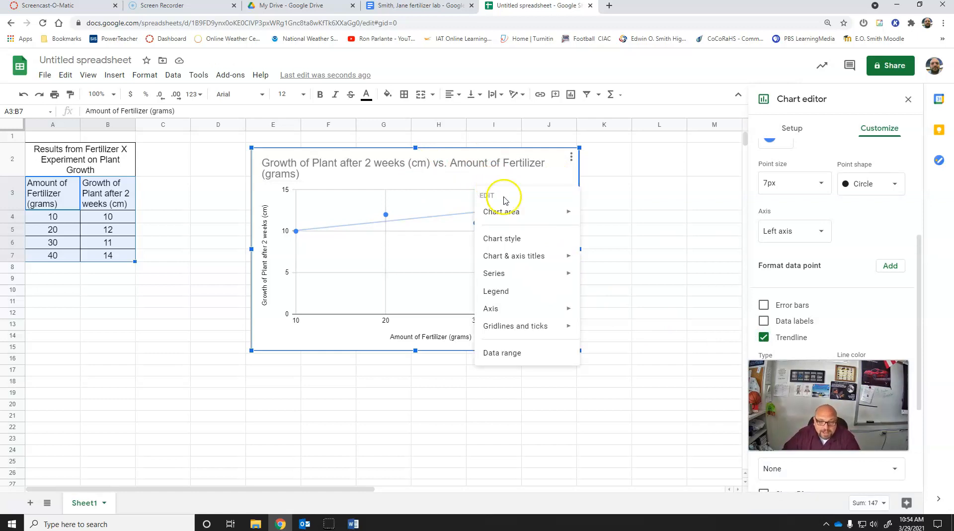
pyautogui.click(642, 257)
pyautogui.click(560, 158)
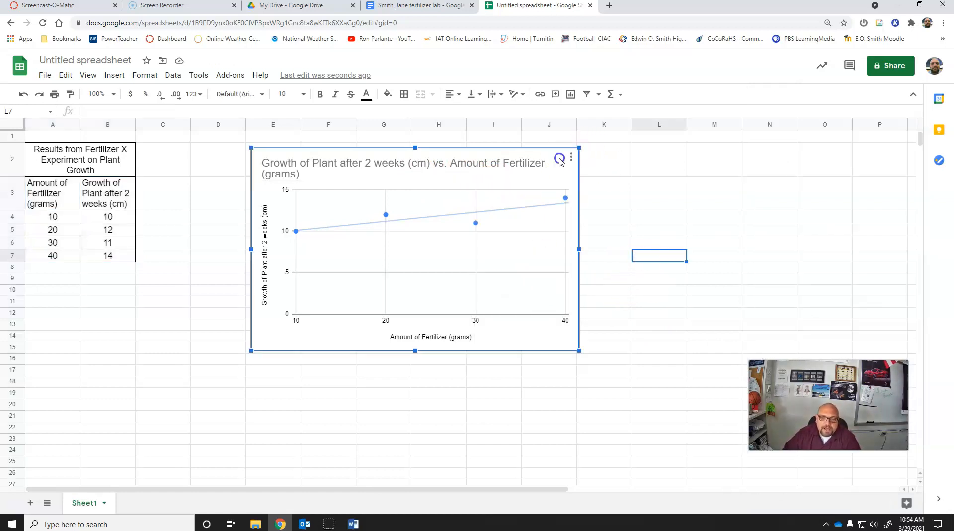
pyautogui.click(572, 157)
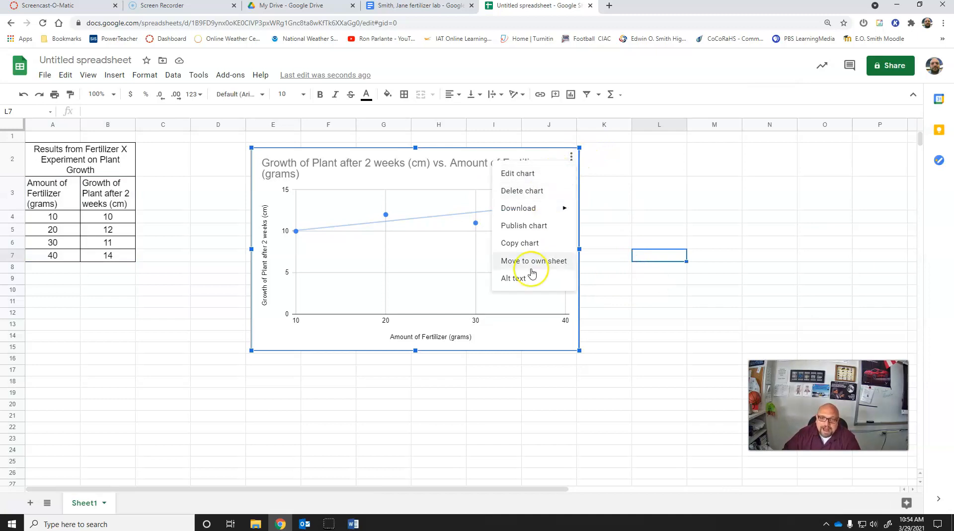
pyautogui.click(528, 254)
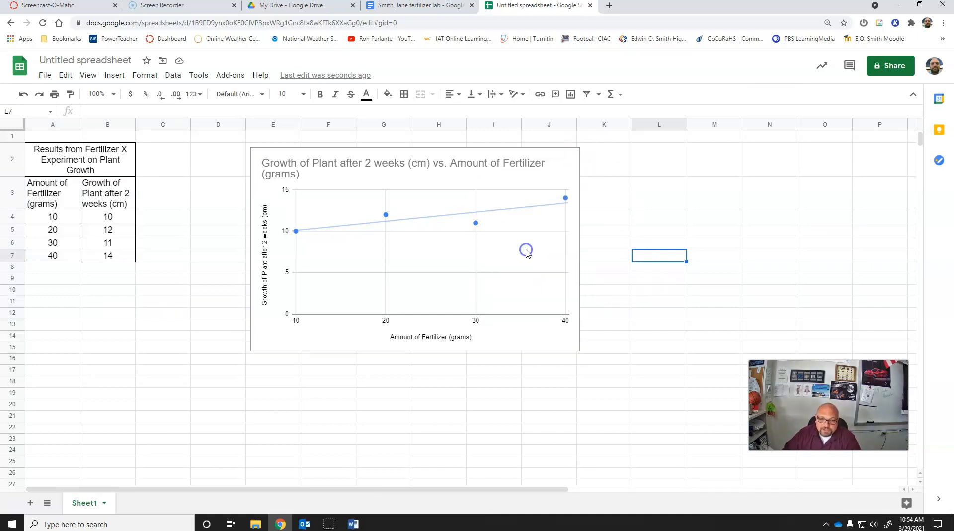
# Step: Switch to the fertilizer lab report in Google Docs and paste the chart unlinked between the results table and the Conclusion heading
pyautogui.click(425, 6)
pyautogui.scroll(-3, 447, 493)
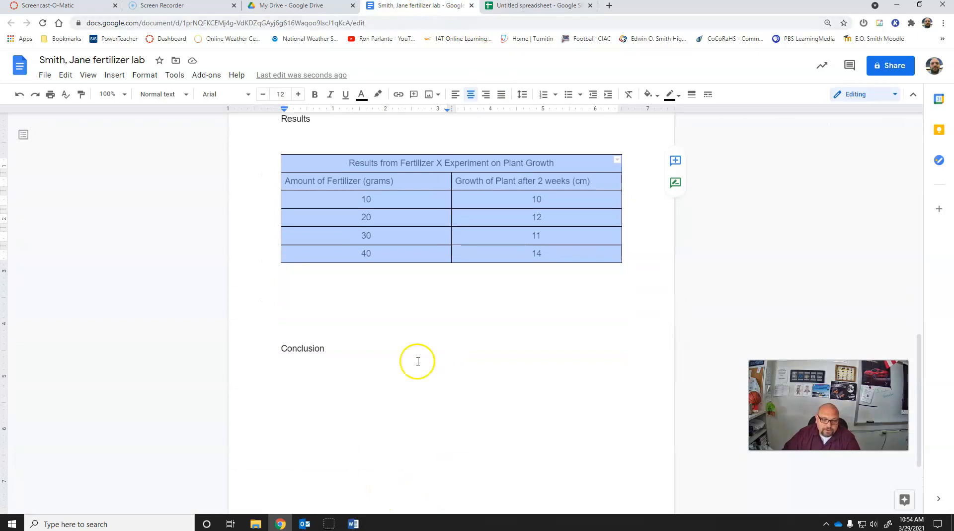
pyautogui.click(337, 300)
pyautogui.hotkey('ctrl', 'v')
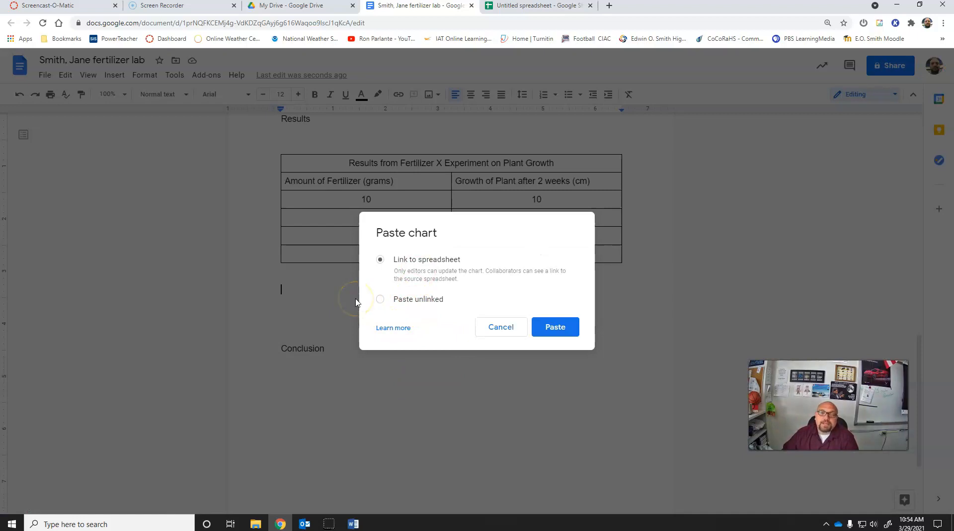
pyautogui.click(379, 299)
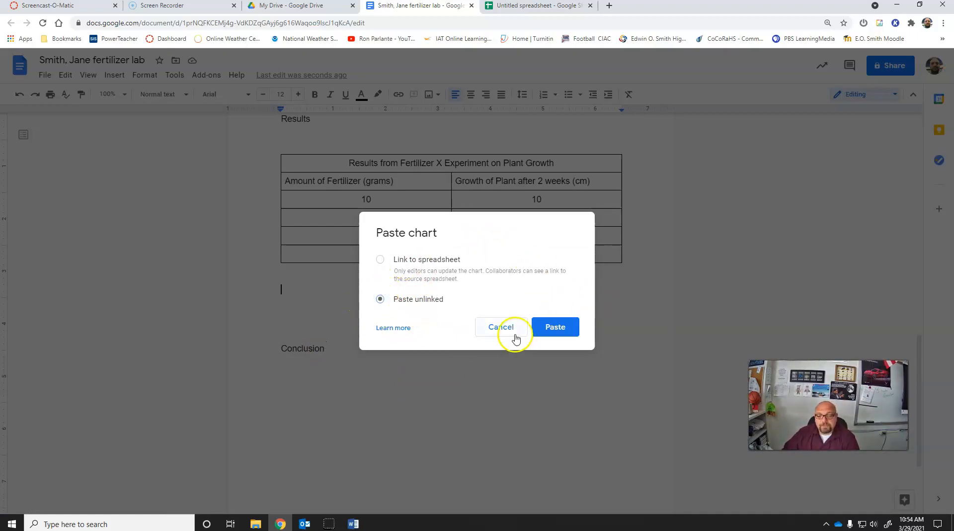
pyautogui.click(550, 325)
pyautogui.scroll(-2, 477, 334)
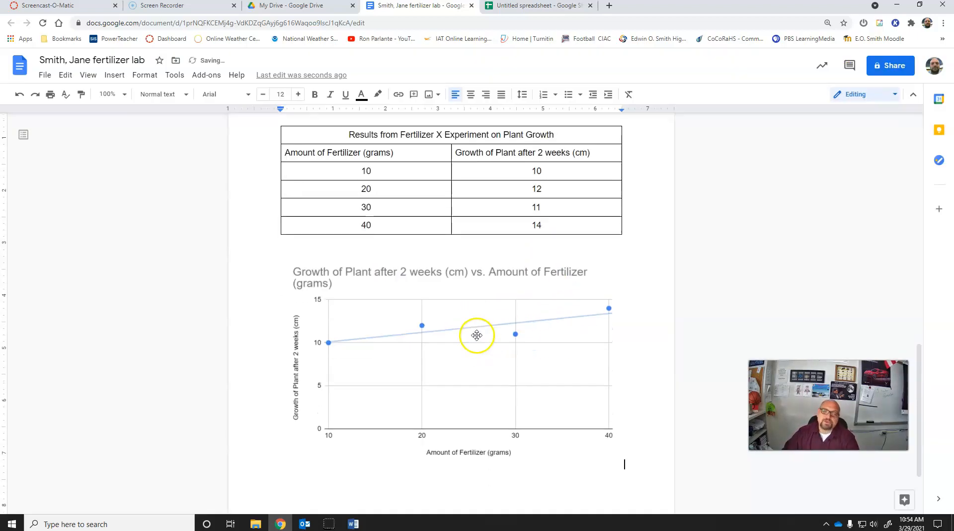
# Step: Review the Results section of the lab report, checking the pasted scatter chart, the data table and the section heading
pyautogui.click(473, 295)
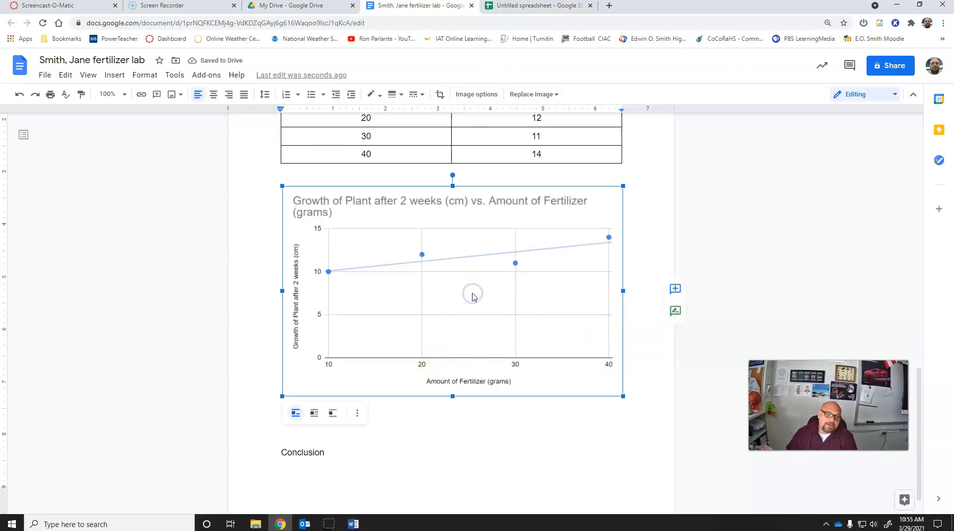
pyautogui.scroll(3, 473, 296)
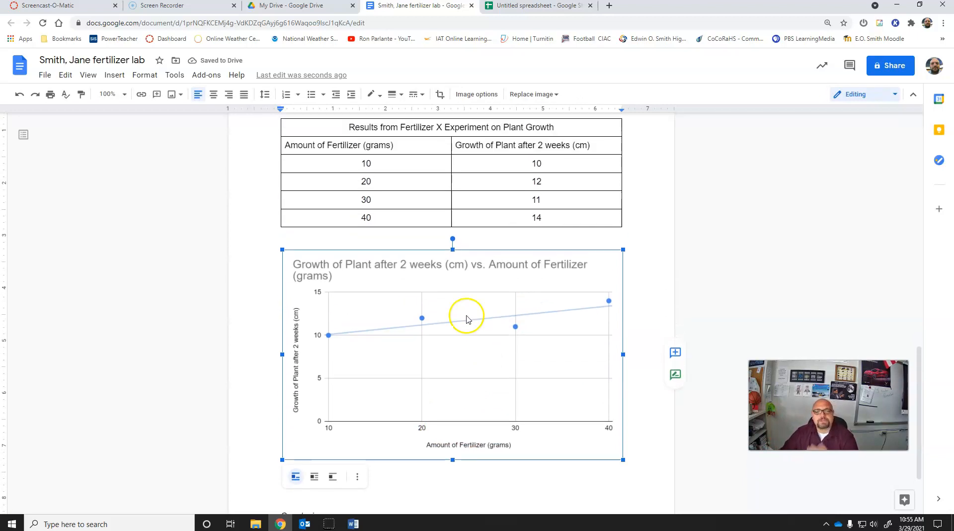
pyautogui.moveTo(312, 169); pyautogui.dragTo(281, 168)
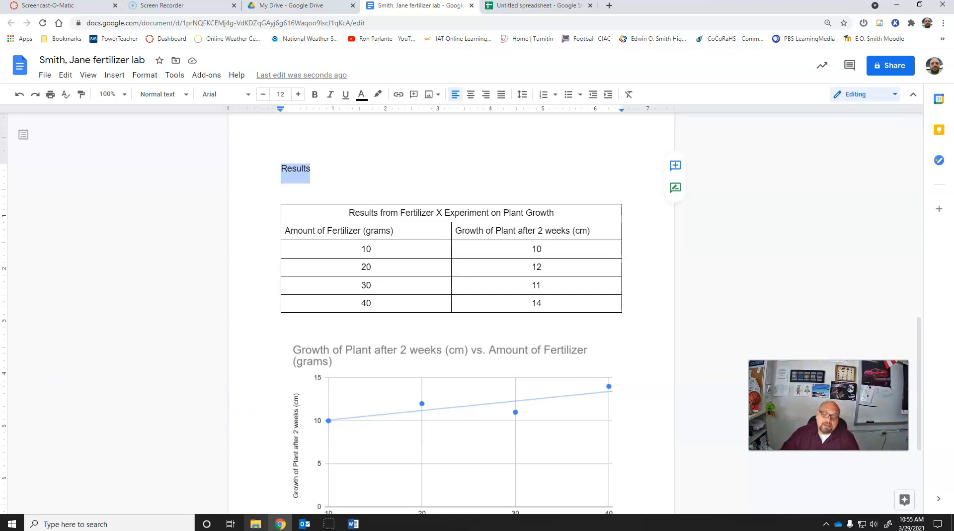
# Step: Switch to the lab report checklist in Word and examine the Data Presentation criteria for the Results section, starting with the graph and data table requirement
pyautogui.click(354, 523)
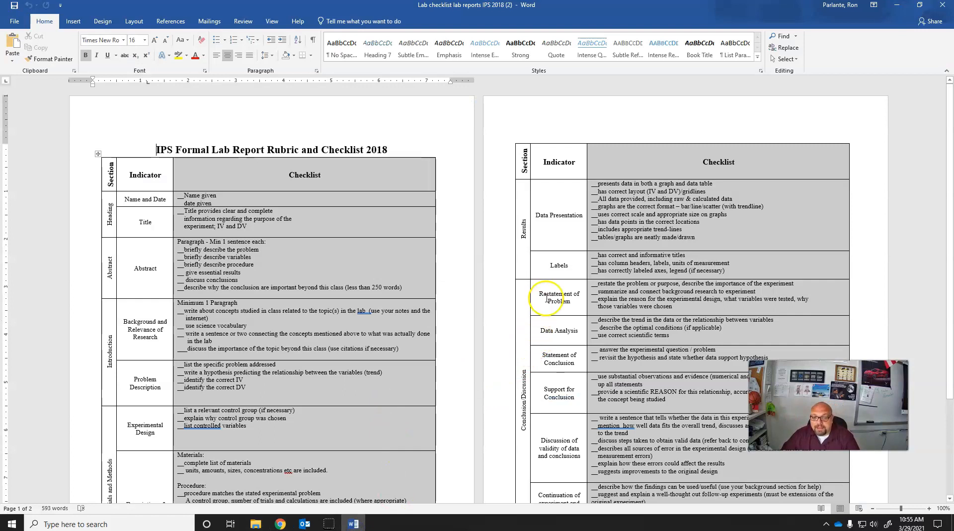
pyautogui.scroll(-1, 680, 203)
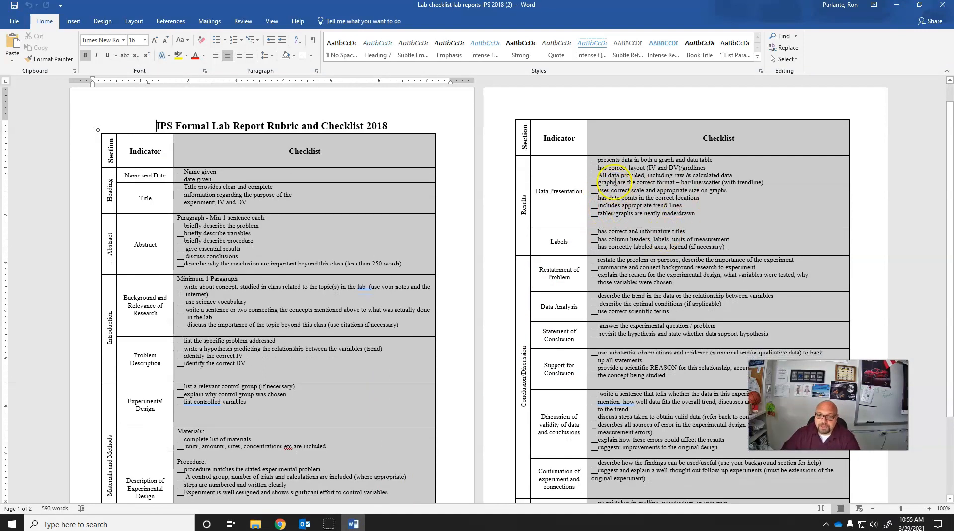
pyautogui.moveTo(592, 160); pyautogui.dragTo(666, 167)
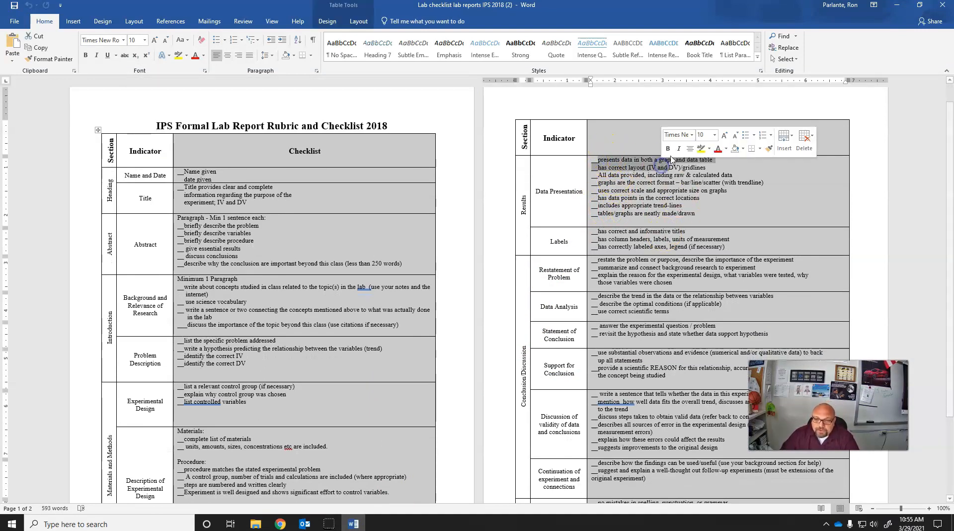
pyautogui.click(624, 170)
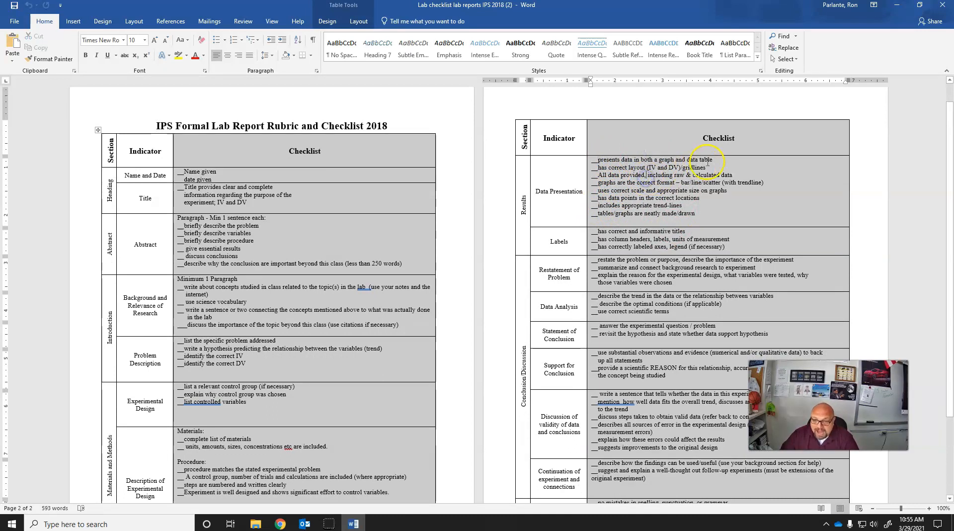